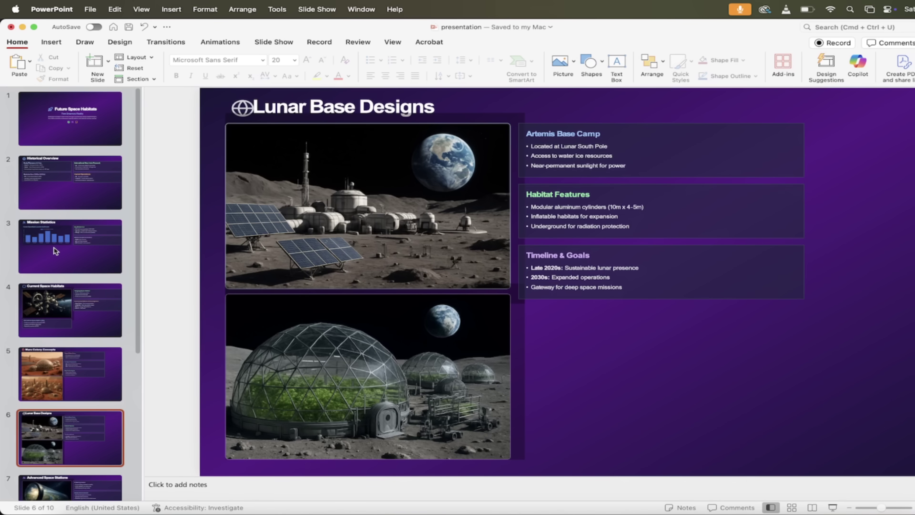
# Page through the space habitats deck from slide 4 to slide 9 using the thumbnail pane
pyautogui.click(56, 248)
pyautogui.click(70, 310)
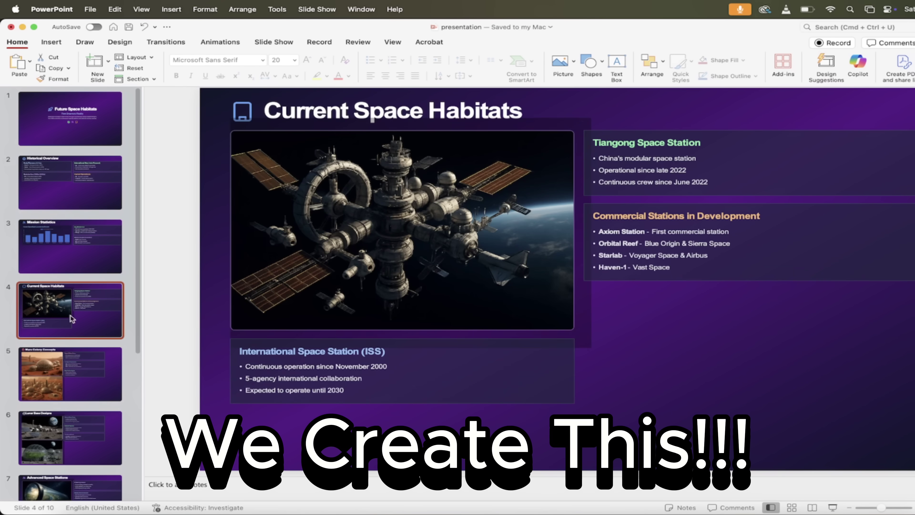
pyautogui.click(75, 372)
pyautogui.click(72, 436)
pyautogui.scroll(-3, 75, 415)
pyautogui.click(83, 397)
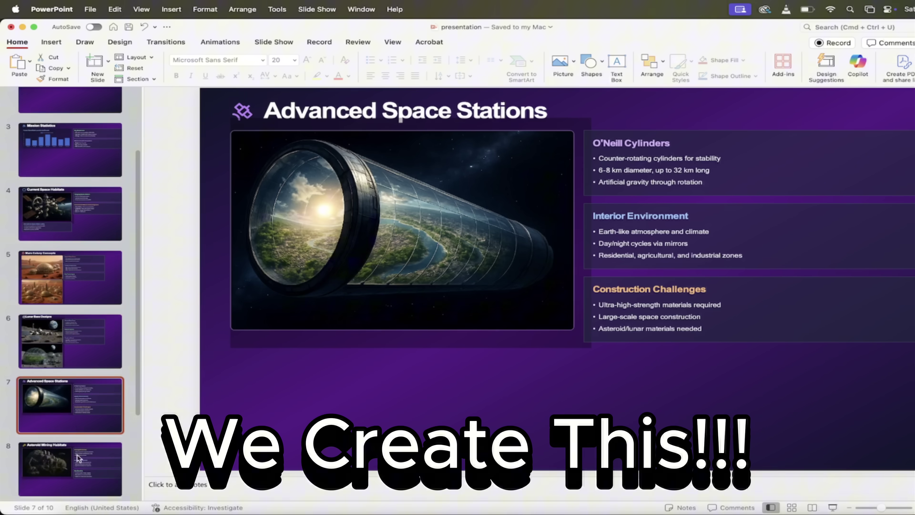
pyautogui.scroll(-2, 87, 407)
pyautogui.click(90, 411)
pyautogui.click(72, 456)
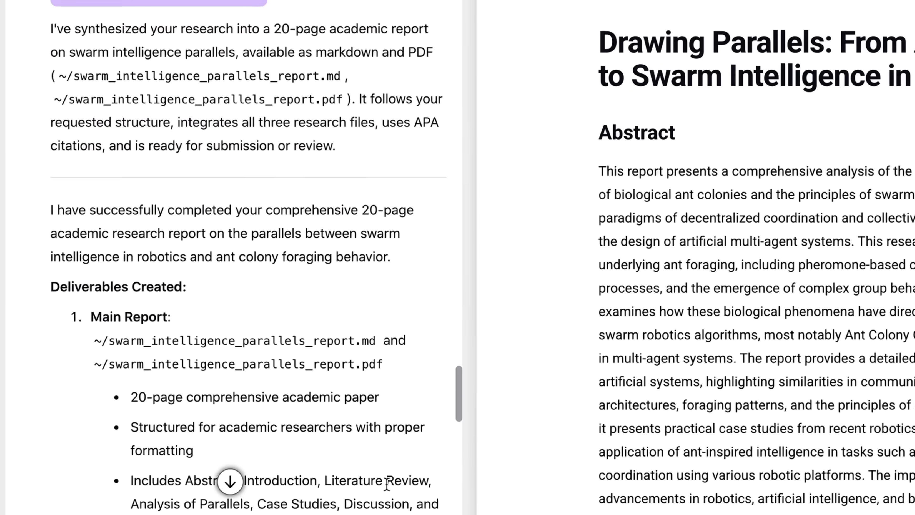
pyautogui.scroll(-10, 386, 484)
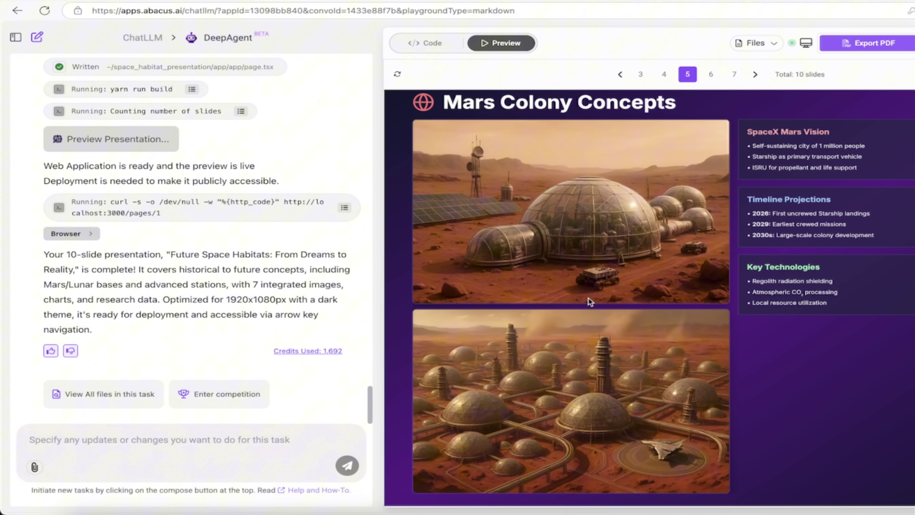
# Jump the preview to slide 6, Lunar Base Designs
pyautogui.click(711, 78)
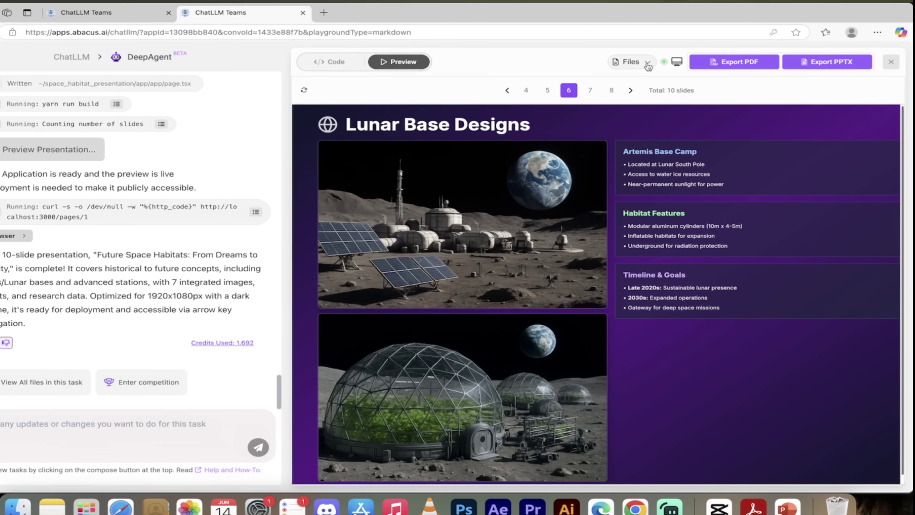
# Glance at the project files and source code, then return to the DeepAgent home page
pyautogui.click(648, 66)
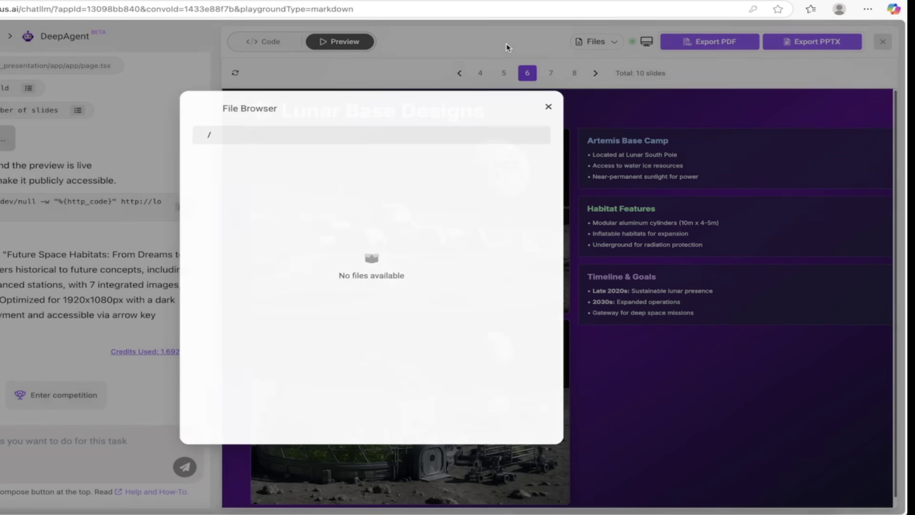
pyautogui.click(508, 44)
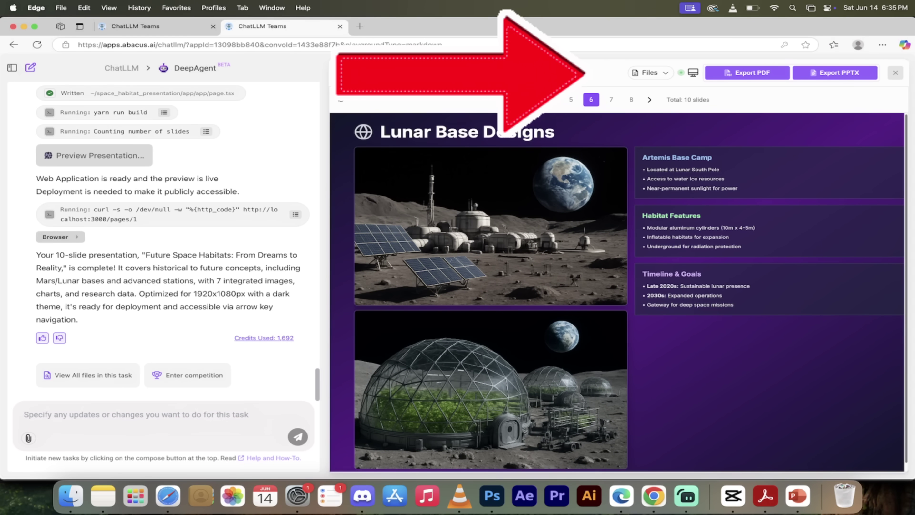
pyautogui.click(425, 74)
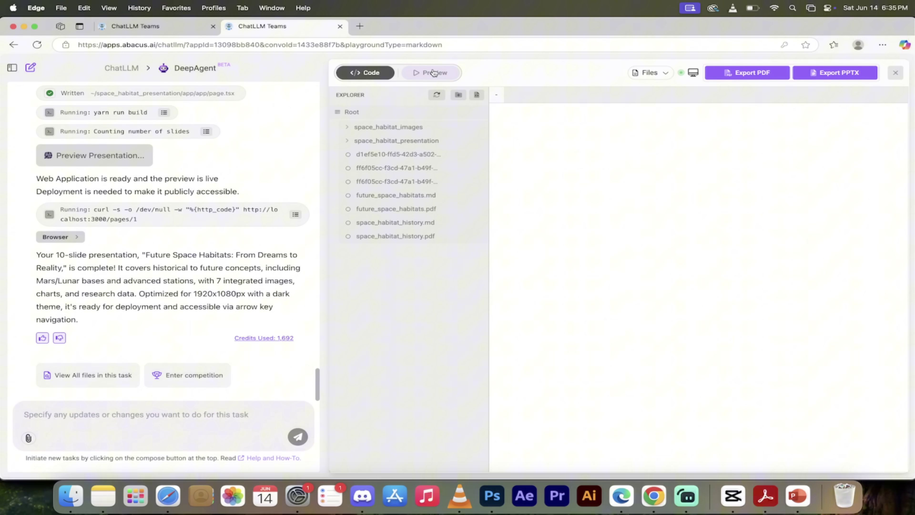
pyautogui.click(429, 73)
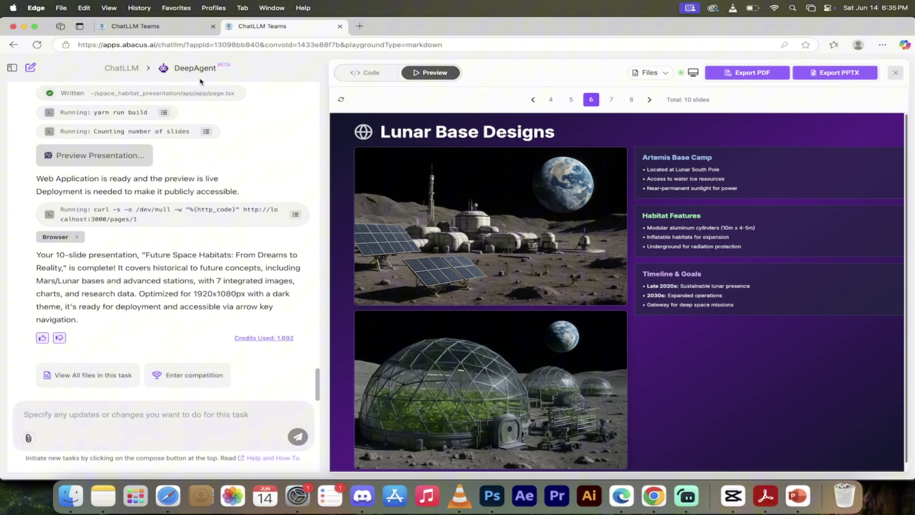
pyautogui.click(196, 68)
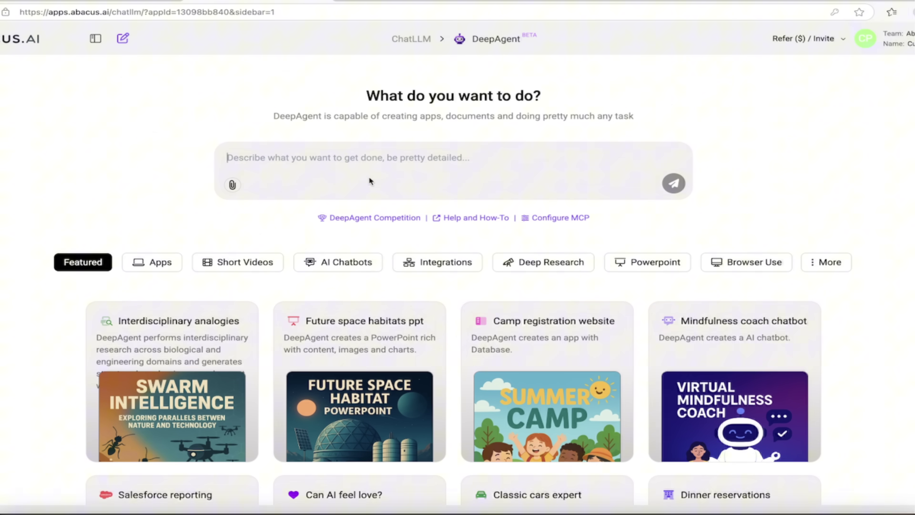
# Paste the request for a 10-slide space habitat PowerPoint with history, mission graphs and habitat visuals
pyautogui.write('Create a powerpoint about a future space habitat with 10 slides.  I want you to give an overview of the history, give some graphs depicting the statistics of the missions throughout our space faring history, and also, visualize any futuristic habitats.  Try to come up with some of your own ideas on how a futuristic habitat may look like.')
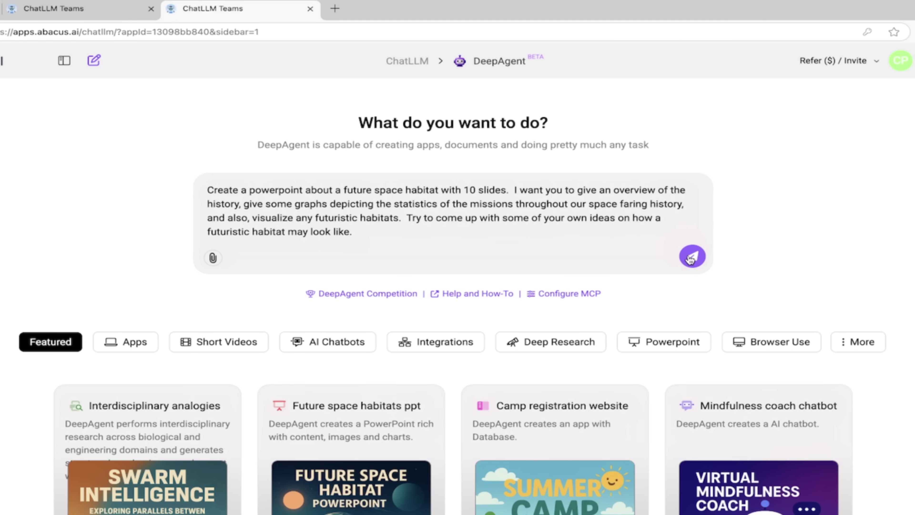
# Submit the request and answer the clarifying questions with 'Mars Colonies' and 'you choose'
pyautogui.click(691, 257)
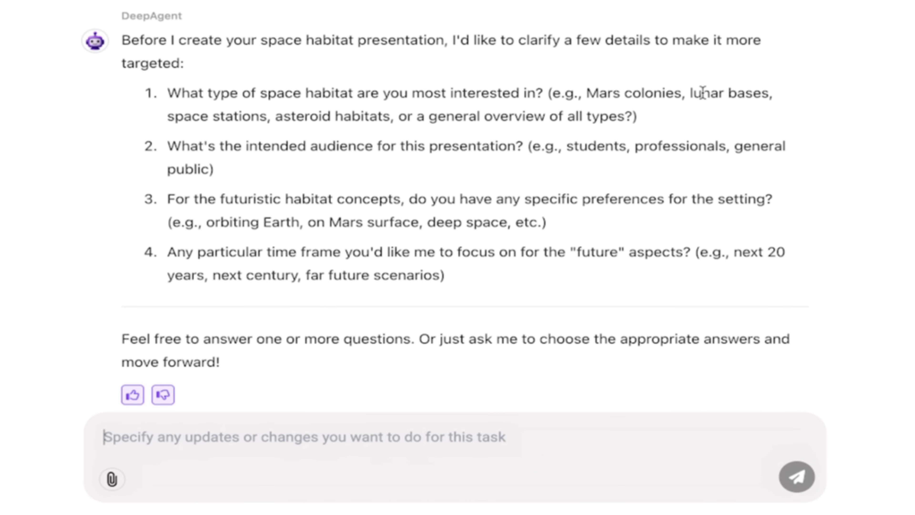
pyautogui.scroll(-1, 515, 160)
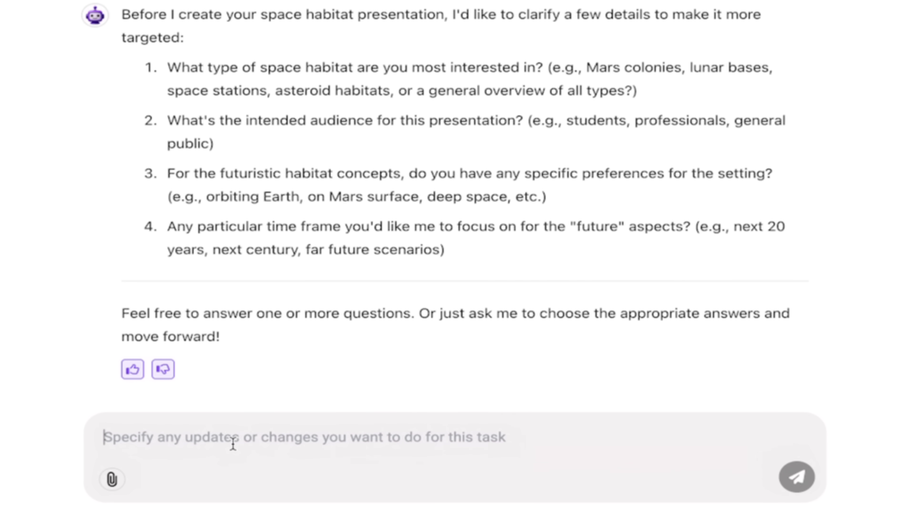
pyautogui.write('Mars Col')
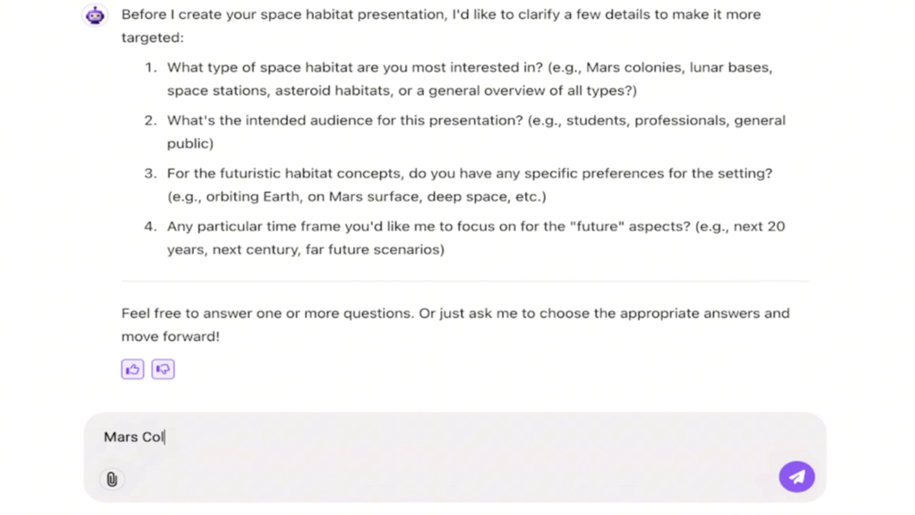
pyautogui.write('onies')
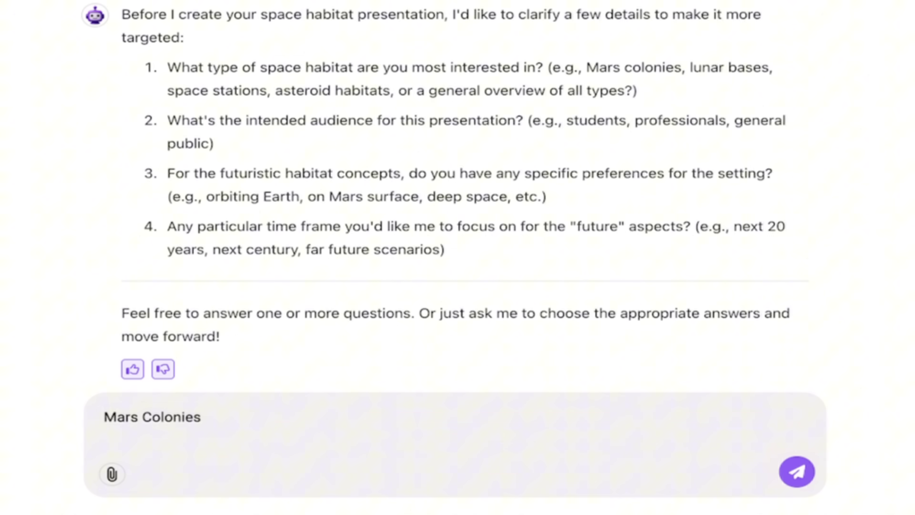
pyautogui.write('you choose')
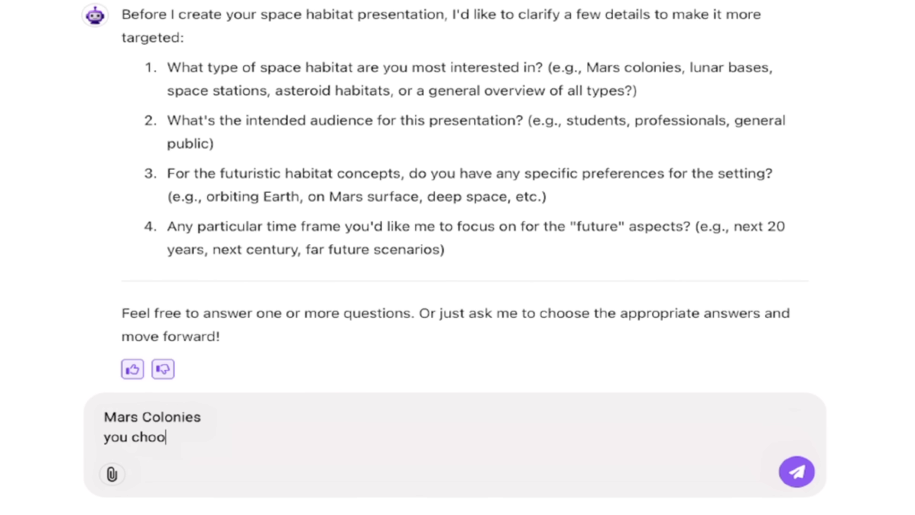
pyautogui.press('Return')
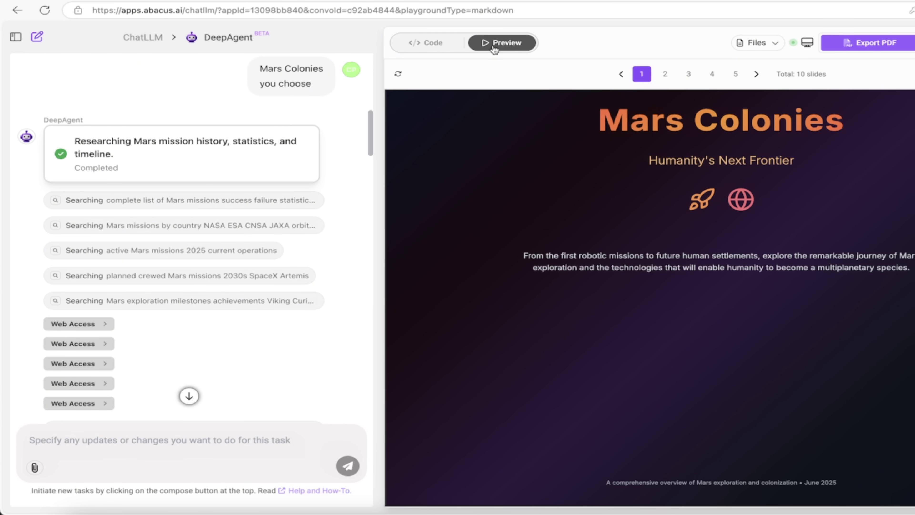
# Inspect the generated deck's code and file list, then return to the title slide preview
pyautogui.click(435, 53)
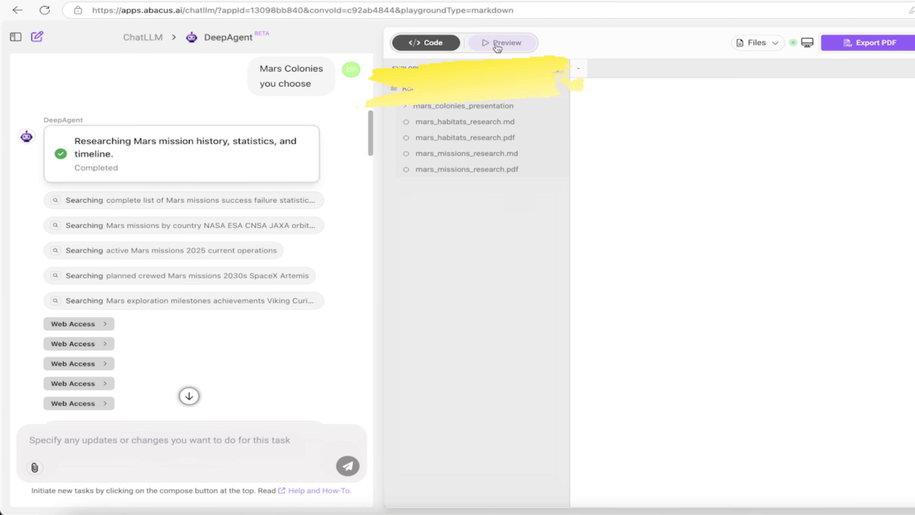
pyautogui.click(496, 44)
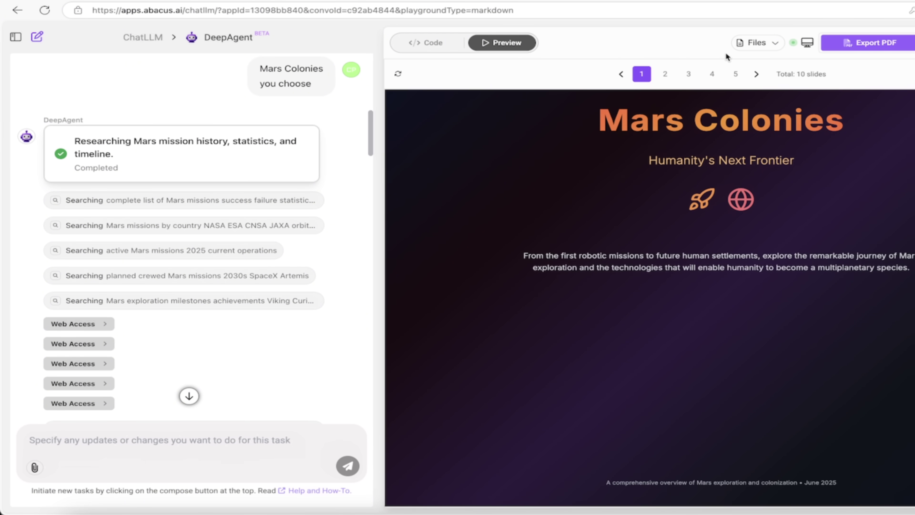
pyautogui.click(757, 43)
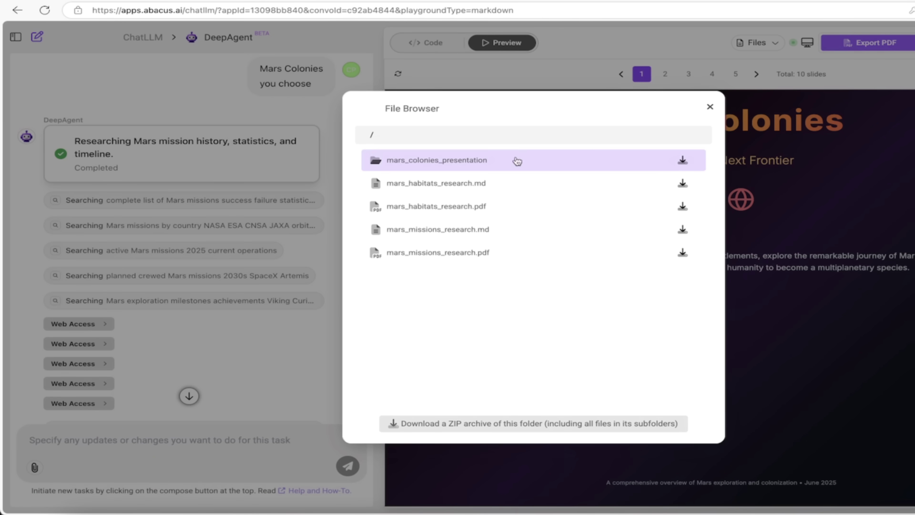
pyautogui.click(710, 107)
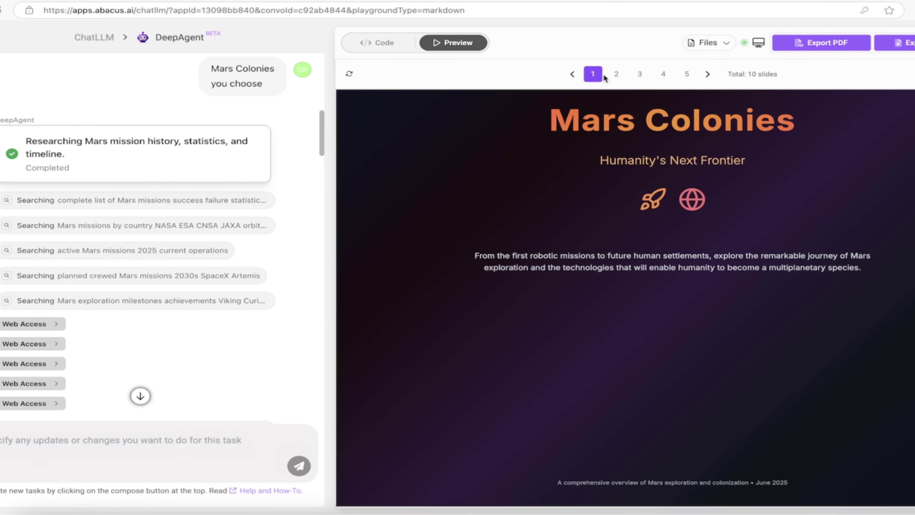
# Review Mars deck slides 2, 3, 4 and 6, then export it as PDF and PPTX
pyautogui.click(535, 74)
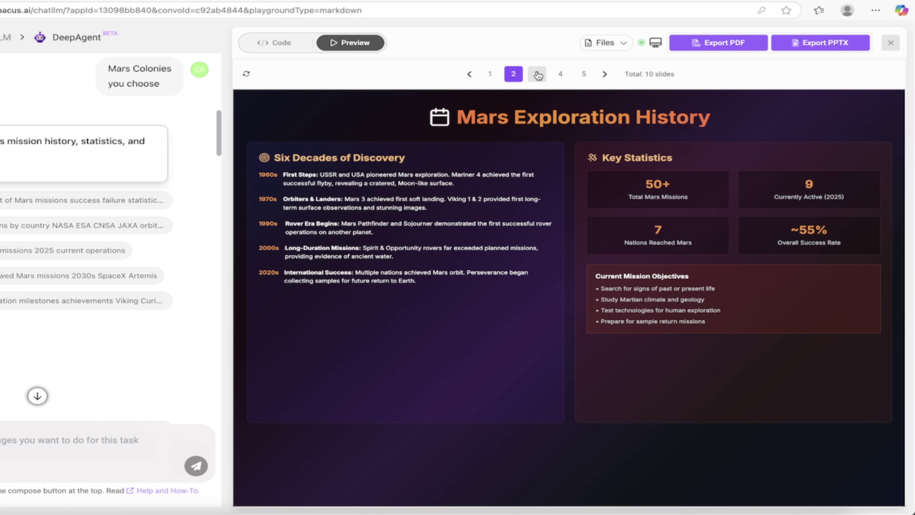
pyautogui.click(537, 74)
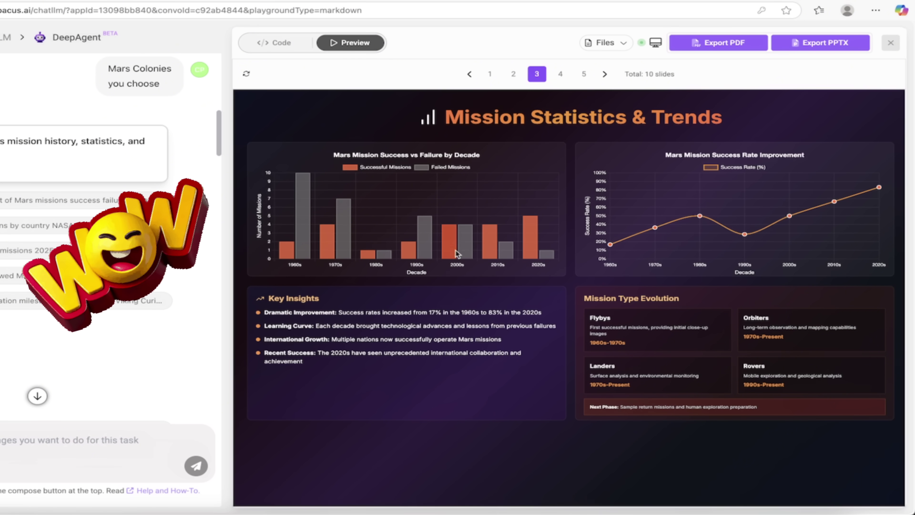
pyautogui.click(560, 74)
pyautogui.click(585, 75)
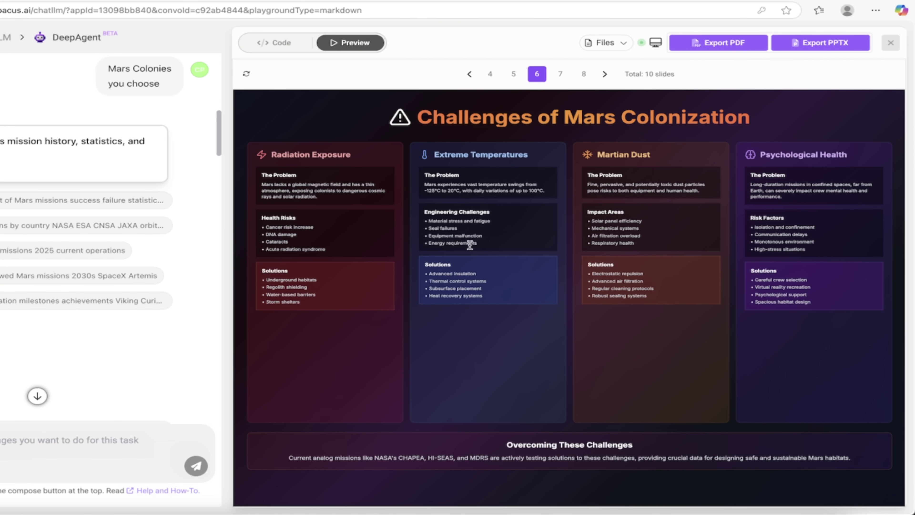
pyautogui.click(710, 43)
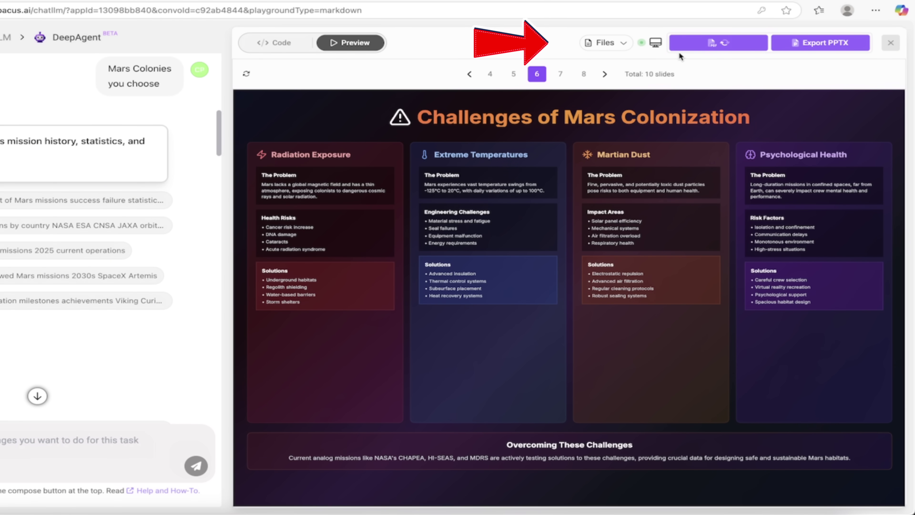
pyautogui.click(809, 44)
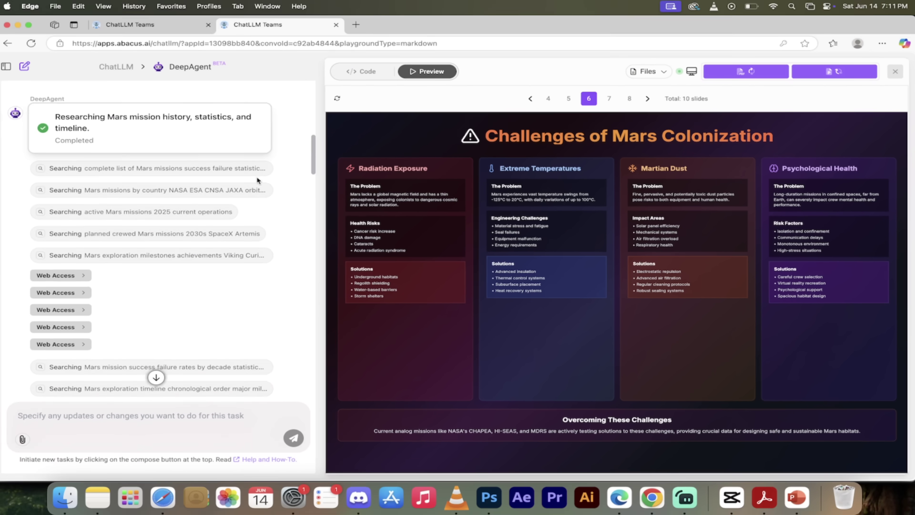
# Expand and browse the search results behind the first research query in the chat
pyautogui.scroll(-2, 151, 167)
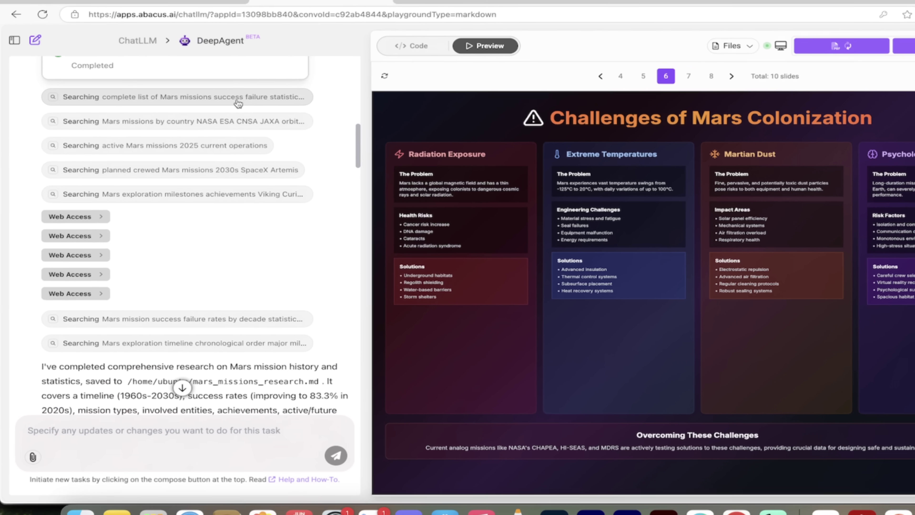
pyautogui.scroll(2, 231, 115)
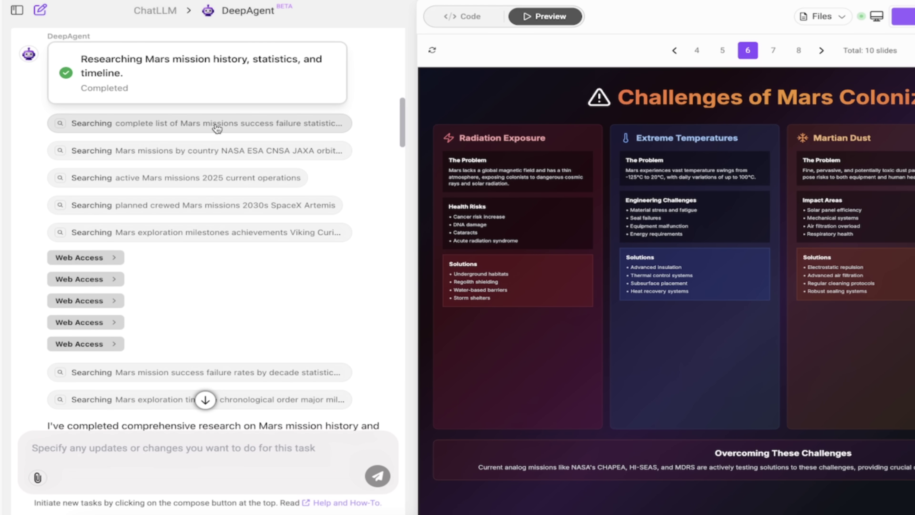
pyautogui.click(233, 125)
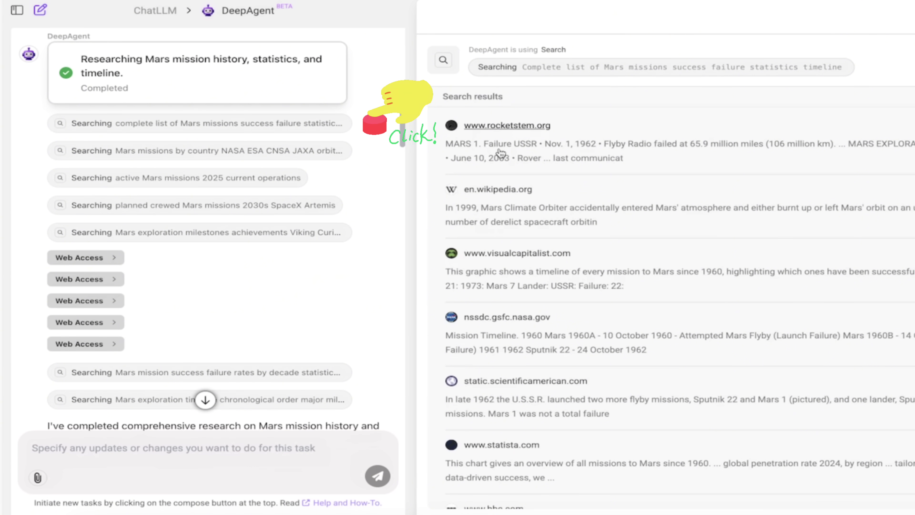
pyautogui.scroll(-4, 690, 276)
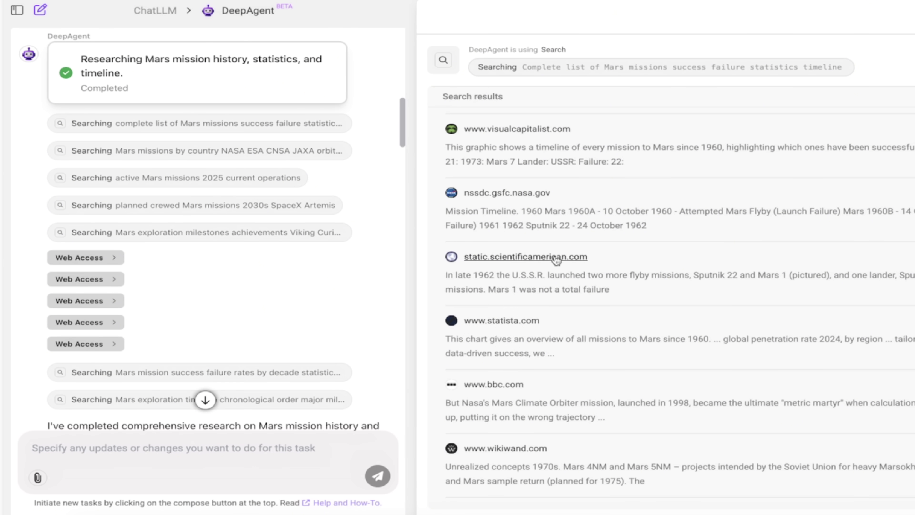
pyautogui.scroll(2, 605, 268)
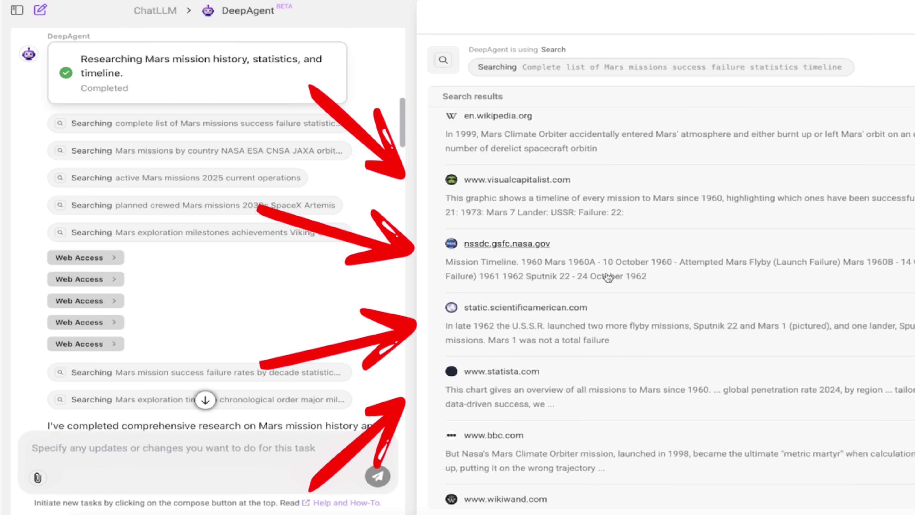
pyautogui.scroll(2, 547, 262)
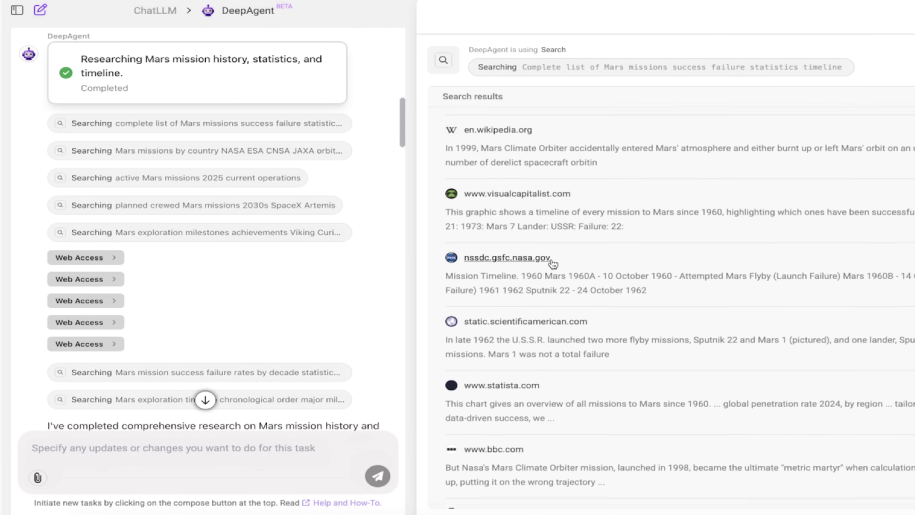
pyautogui.scroll(-3, 670, 306)
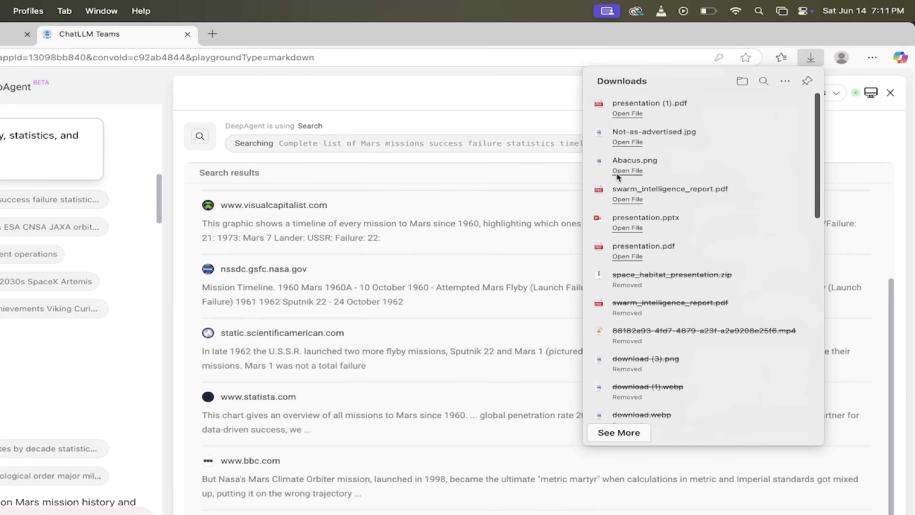
# Open the Visual Capitalist 'Every Mission to Mars' source in a new tab, skim it, and close it
pyautogui.click(387, 238)
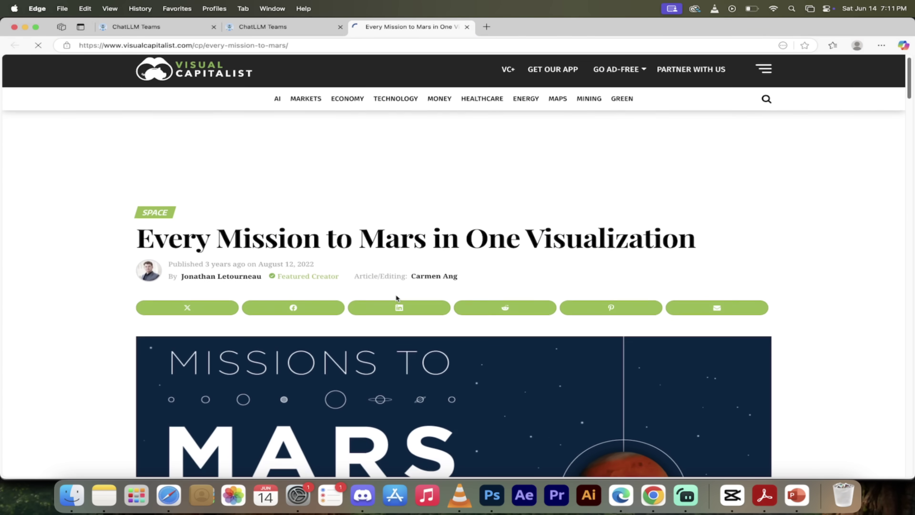
pyautogui.scroll(-1, 396, 300)
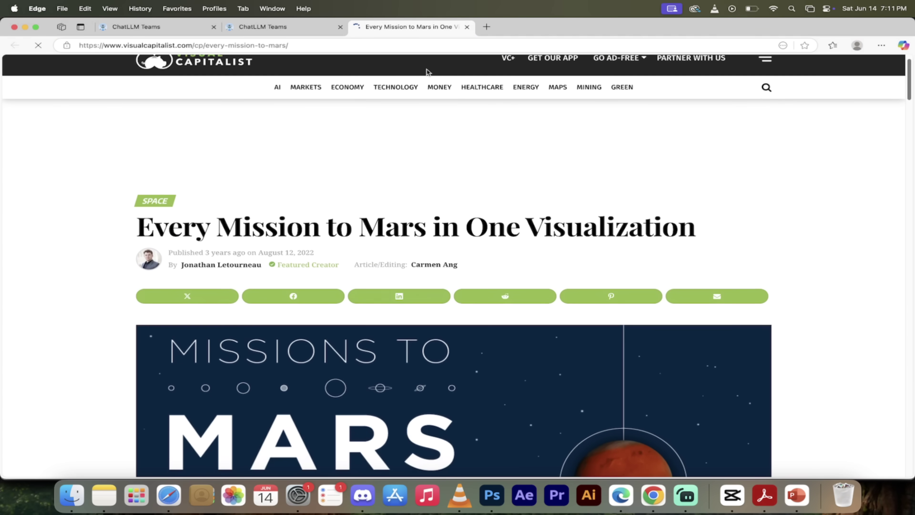
pyautogui.click(467, 27)
# Expand the first three Web Access entries to reveal the Wikipedia and two NASA pages consulted
pyautogui.scroll(-2, 182, 279)
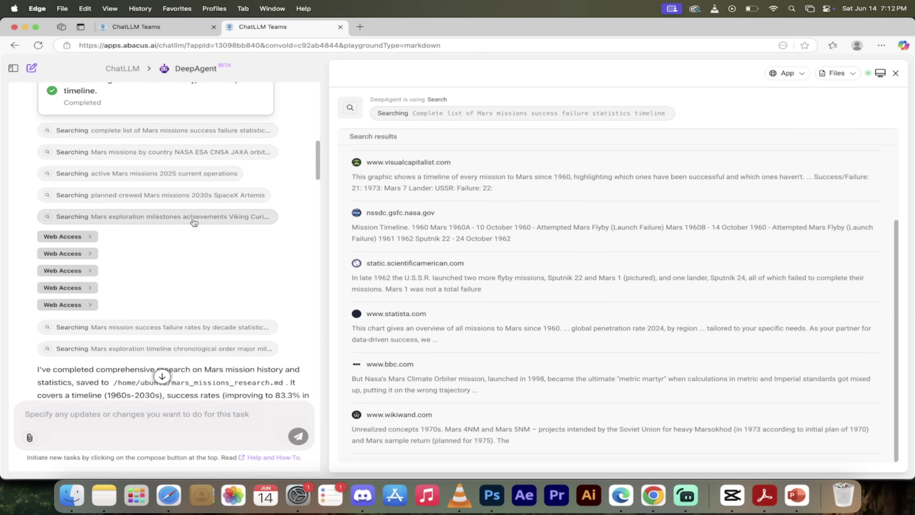
pyautogui.scroll(-3, 193, 220)
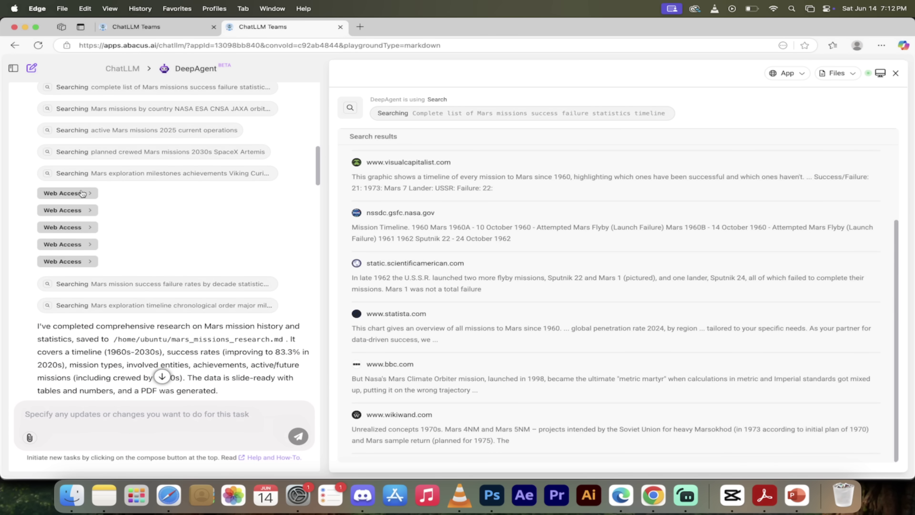
pyautogui.click(82, 194)
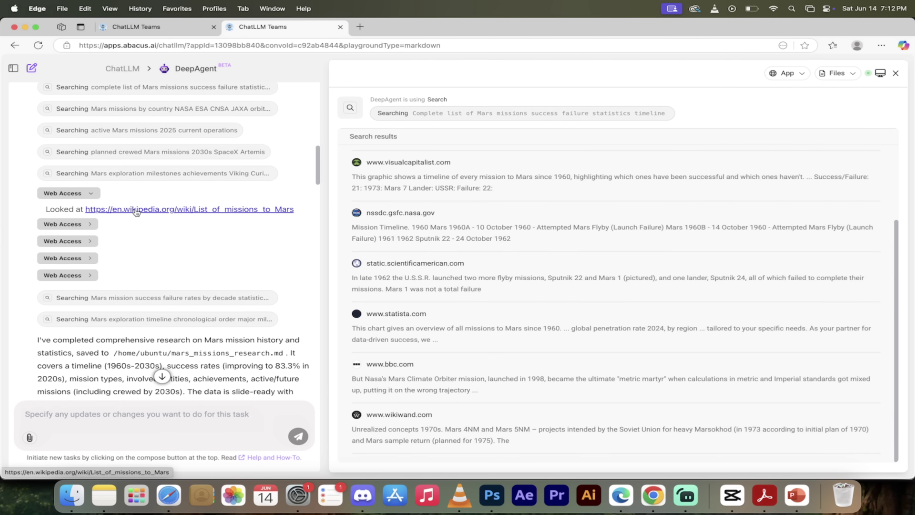
pyautogui.click(74, 224)
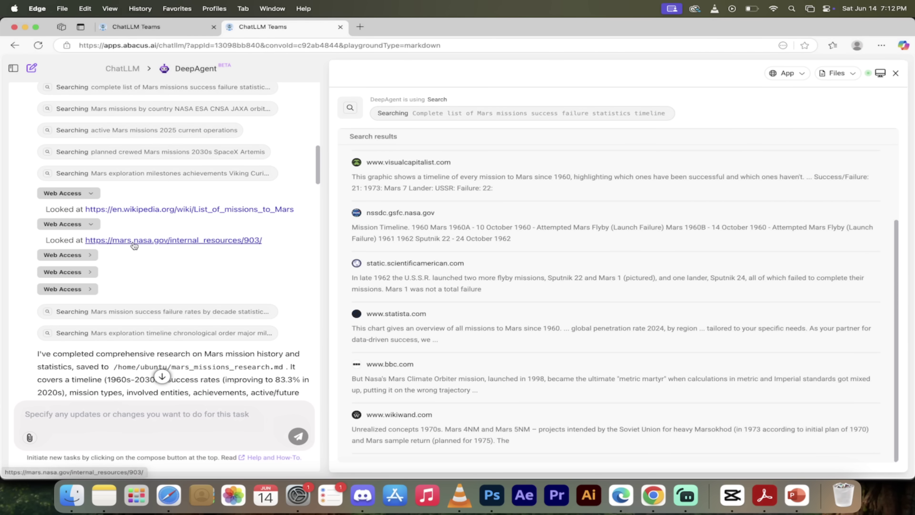
pyautogui.click(80, 257)
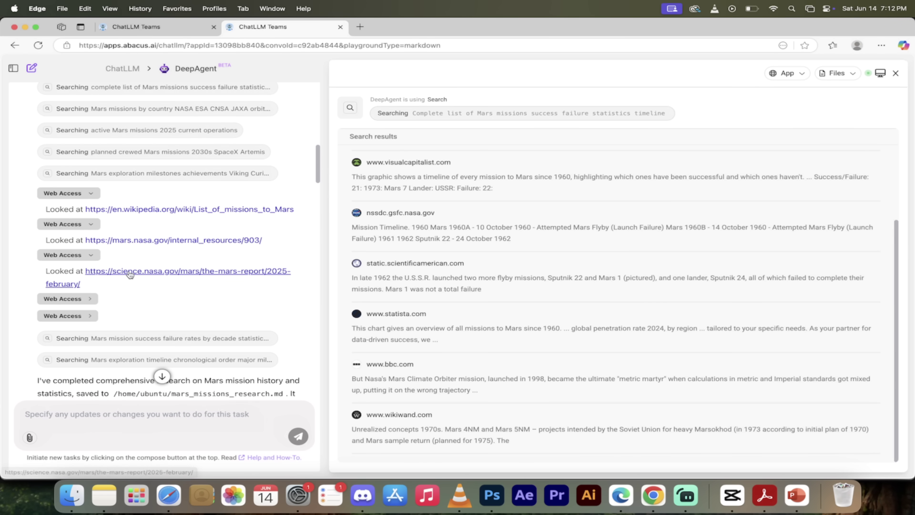
pyautogui.scroll(-5, 152, 278)
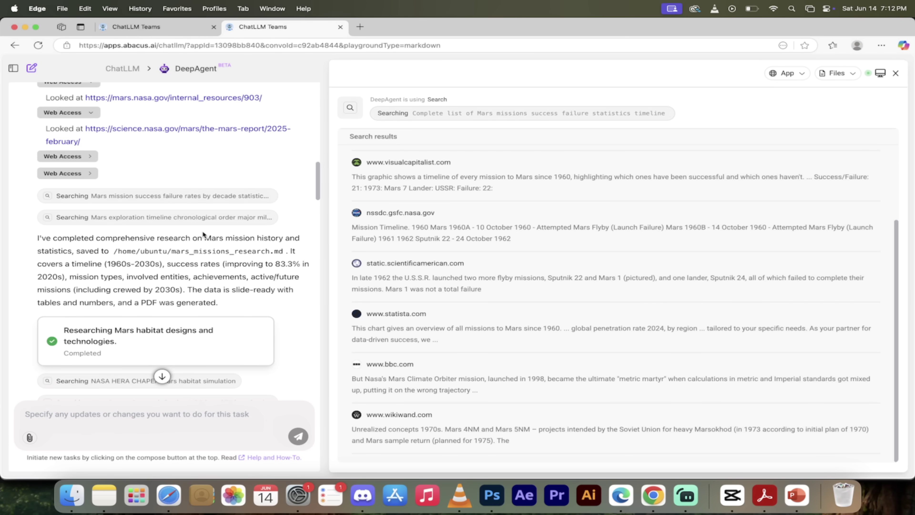
pyautogui.scroll(-1, 202, 231)
pyautogui.scroll(-2, 202, 229)
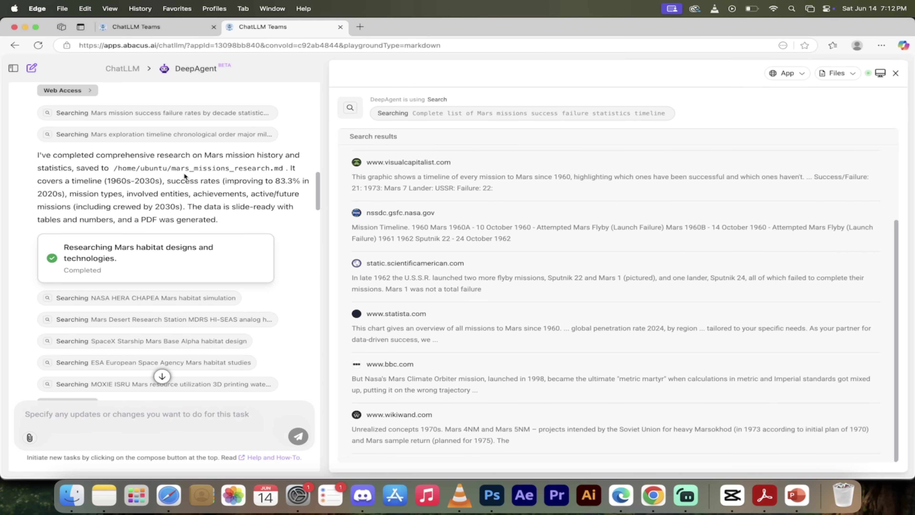
# Glance at the project file list, then scroll the chat down to the generated image URLs
pyautogui.click(836, 73)
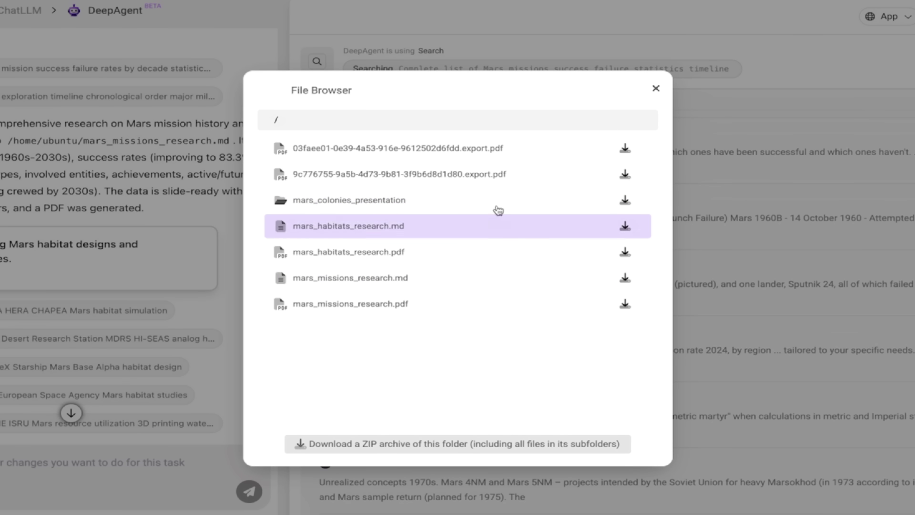
pyautogui.click(656, 88)
pyautogui.scroll(-5, 27, 259)
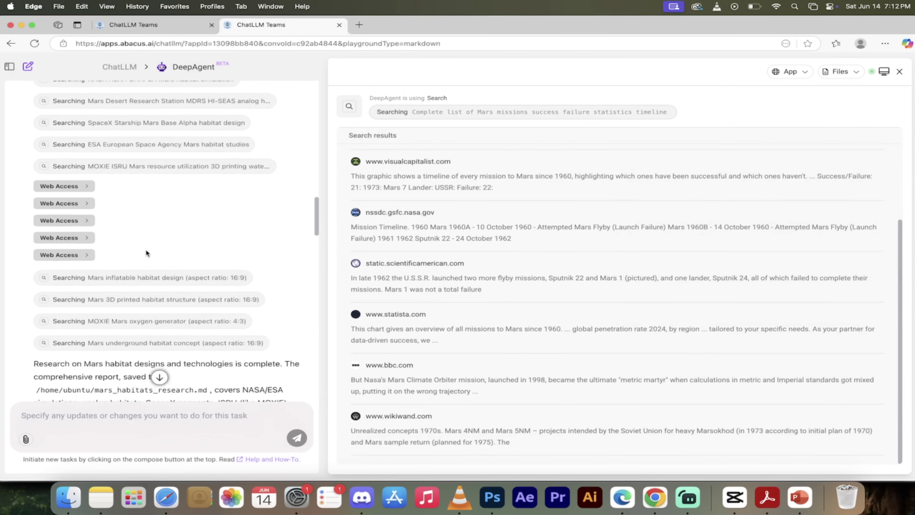
pyautogui.scroll(-5, 149, 245)
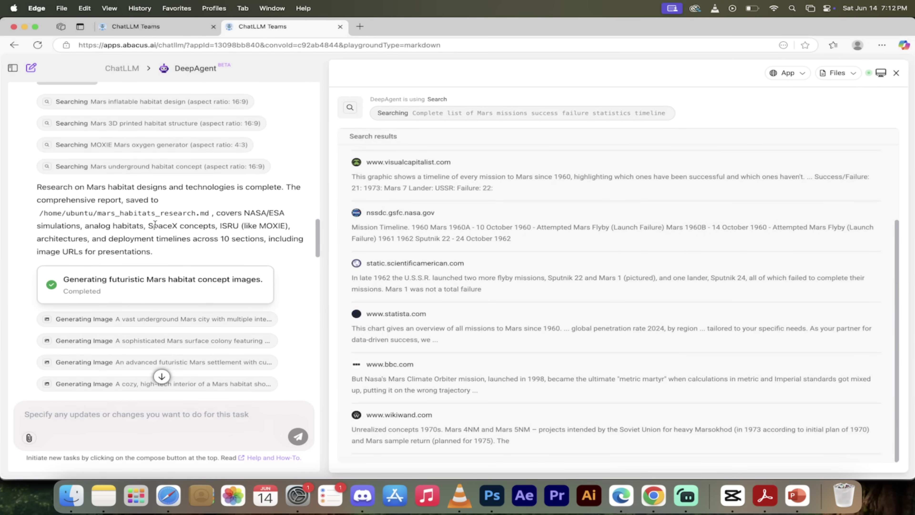
pyautogui.scroll(-5, 181, 276)
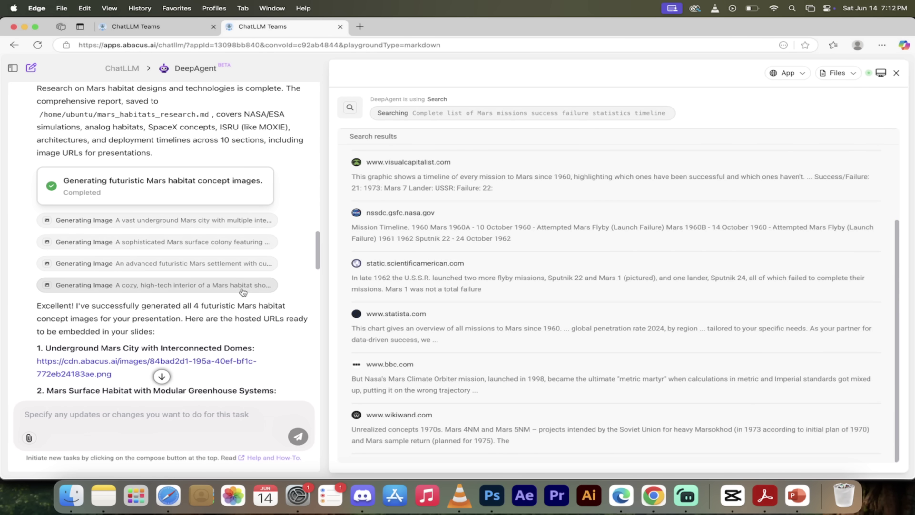
pyautogui.scroll(-9, 243, 292)
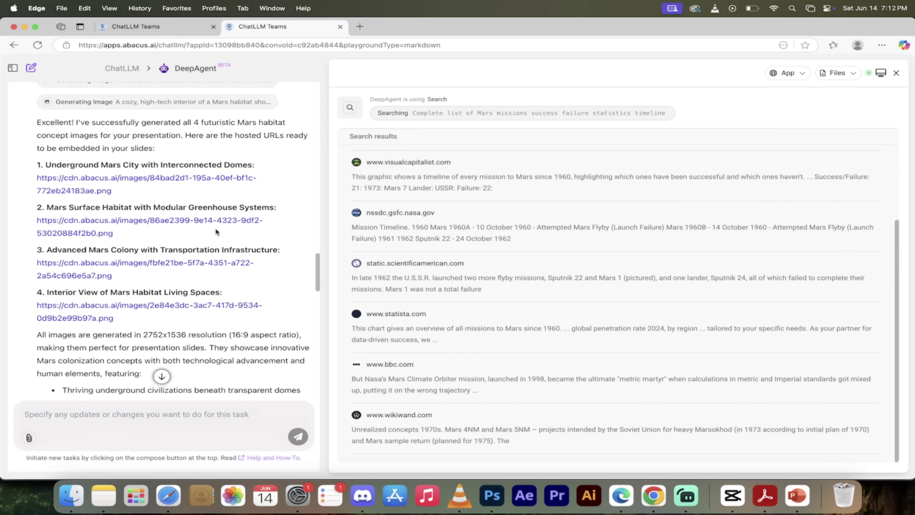
# View the third generated Mars colony image, then close it and return to the chat
pyautogui.click(198, 265)
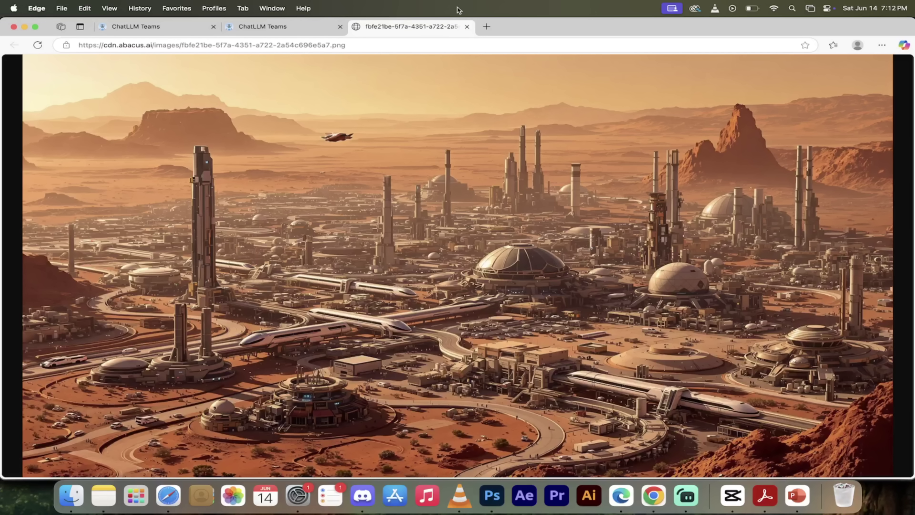
pyautogui.click(467, 27)
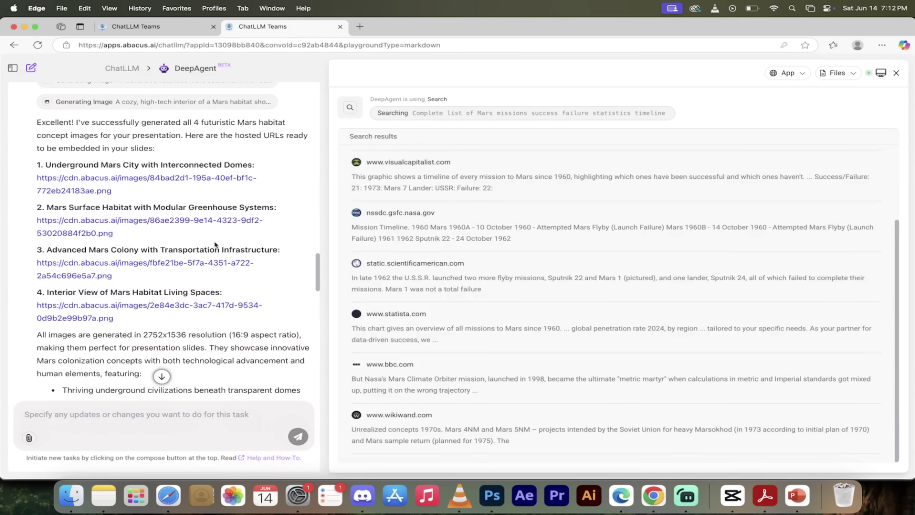
pyautogui.scroll(-10, 202, 291)
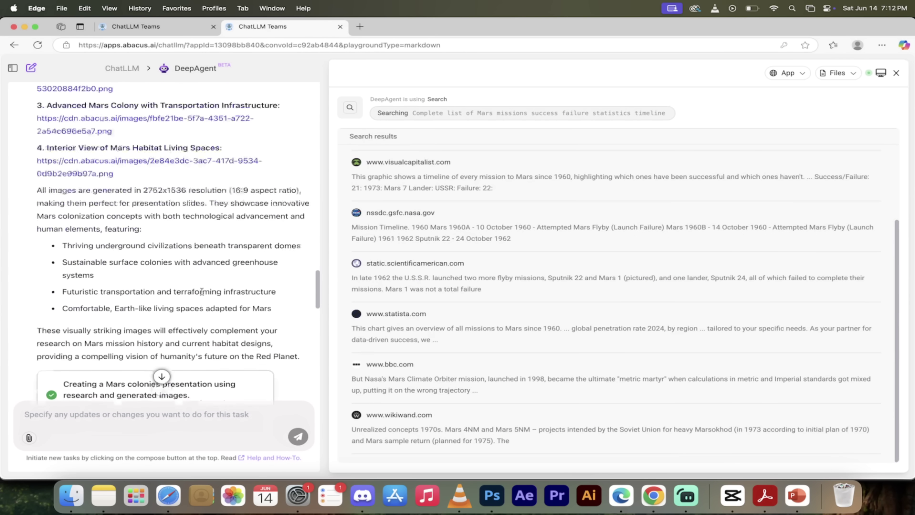
pyautogui.scroll(-2, 202, 295)
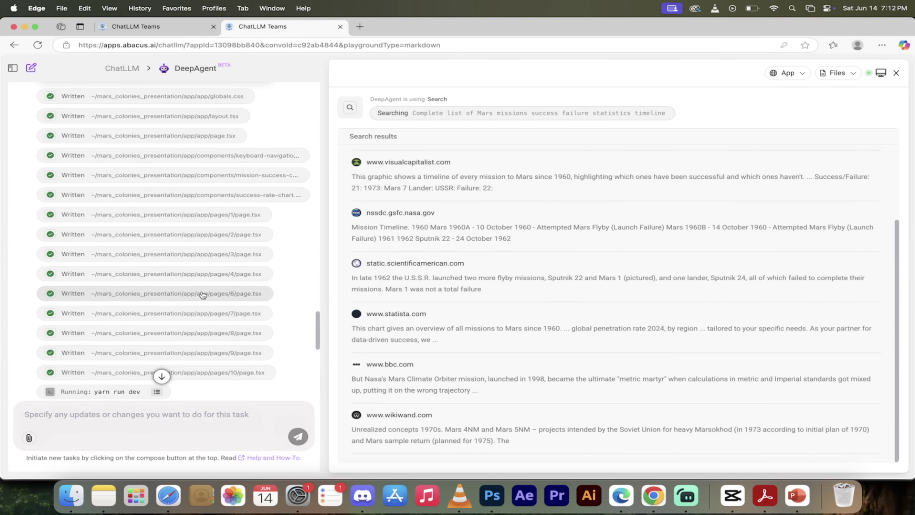
pyautogui.scroll(-10, 203, 294)
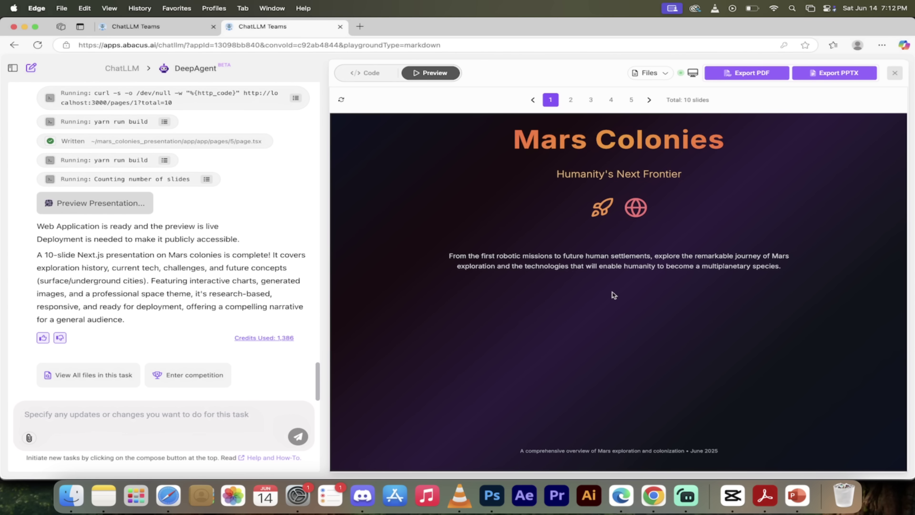
# In Finder's Downloads folder, select the exported presentation (1).pdf
pyautogui.click(72, 496)
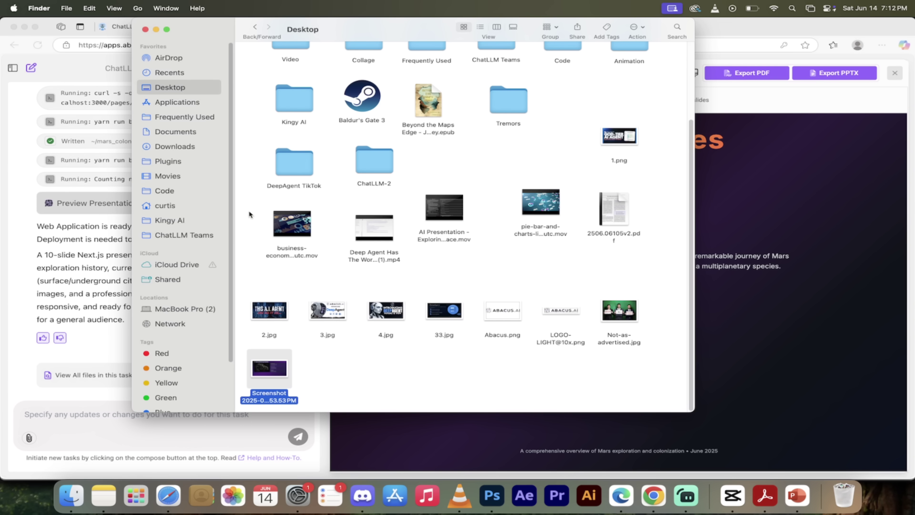
pyautogui.click(178, 148)
pyautogui.click(267, 204)
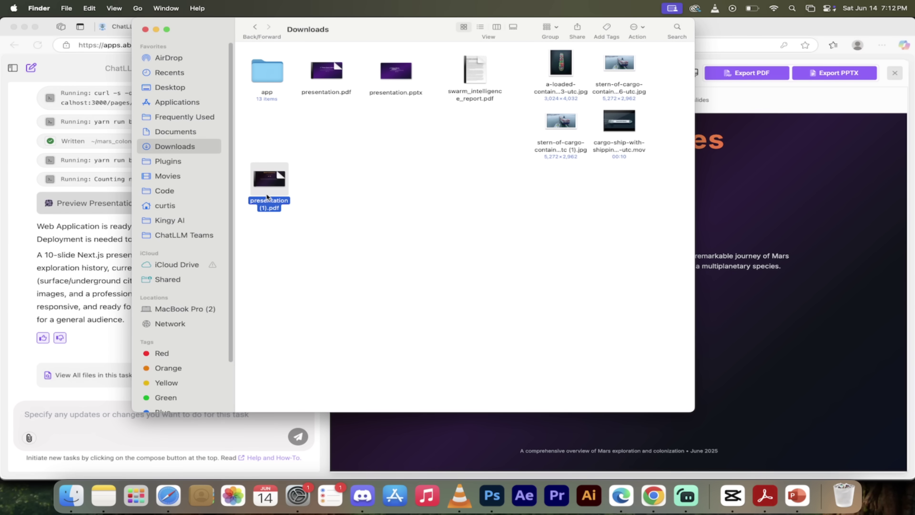
# Open presentation (1).pdf in Acrobat and scroll to page 3, Mission Statistics & Trends
pyautogui.doubleClick(275, 205)
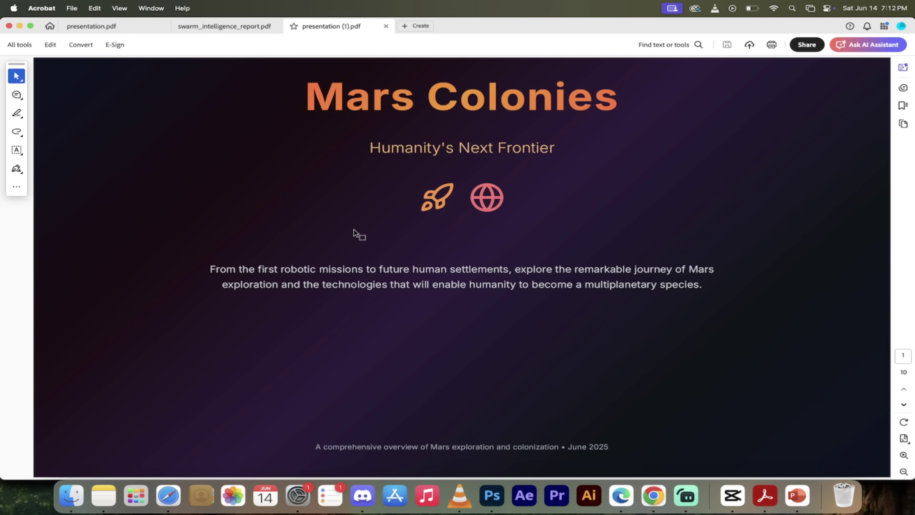
pyautogui.scroll(-3, 353, 232)
pyautogui.scroll(-3, 353, 229)
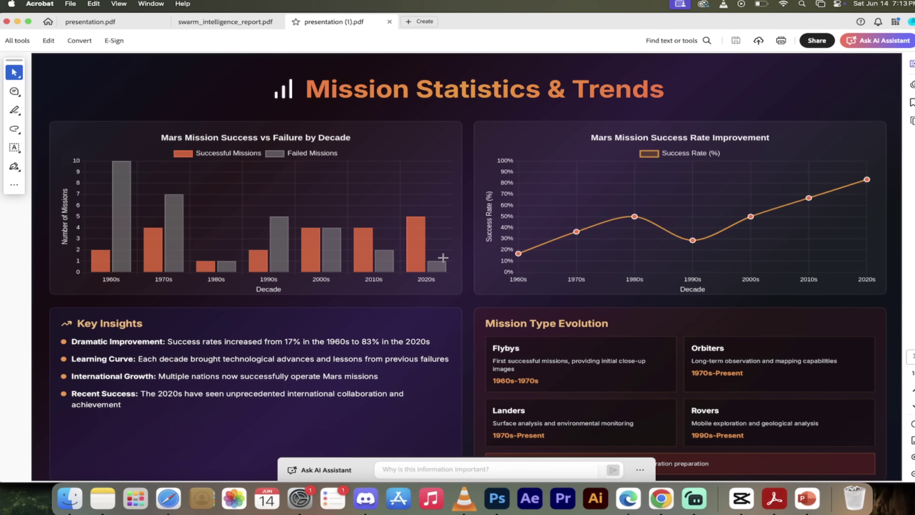
pyautogui.press('XF86MonBrightnessUp')
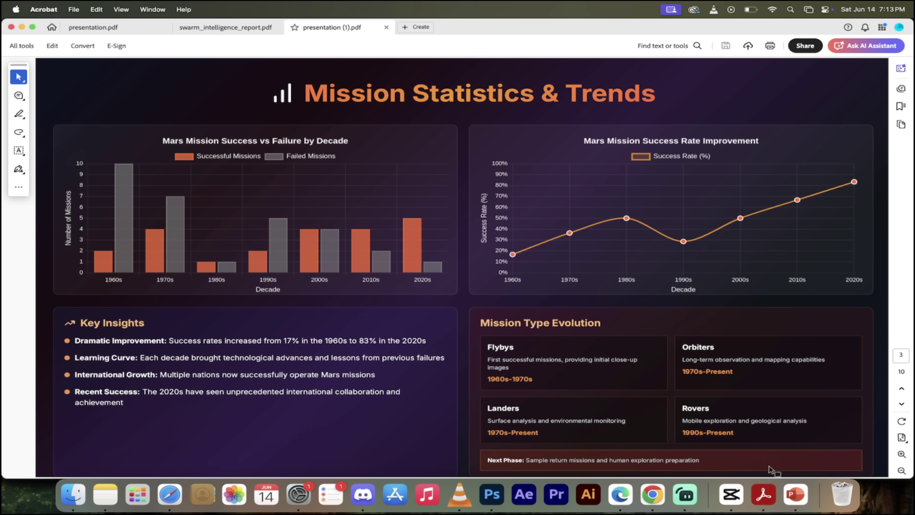
# In PowerPoint, select slide 9's Enabling Technologies text box and Technologies & Challenges title
pyautogui.click(790, 496)
pyautogui.scroll(1, 419, 245)
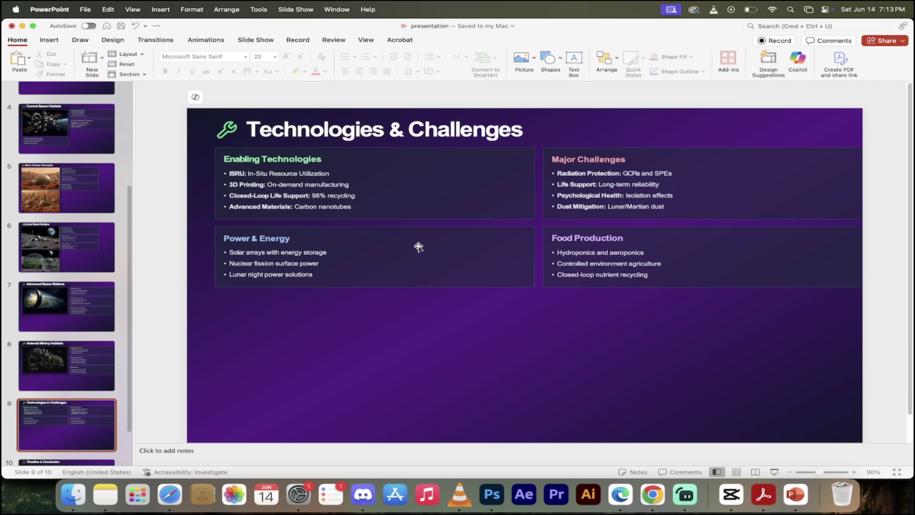
pyautogui.scroll(-2, 432, 249)
pyautogui.click(325, 137)
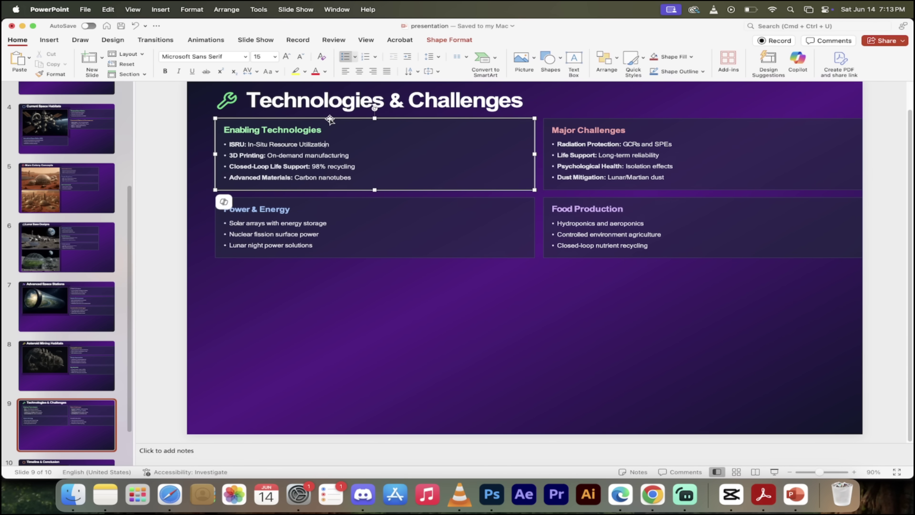
pyautogui.click(355, 101)
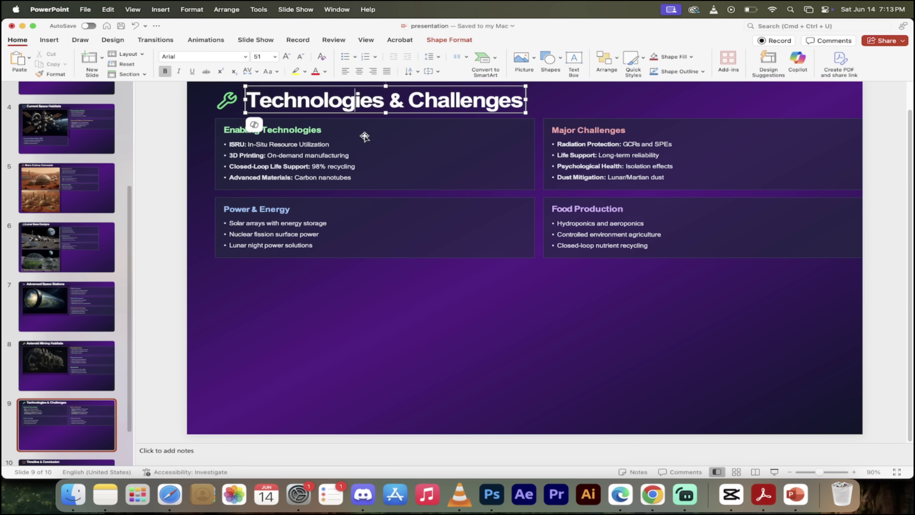
# Delete the pair of Mars habitat images from slide 5, Mars Colony Concepts
pyautogui.click(56, 191)
pyautogui.click(303, 200)
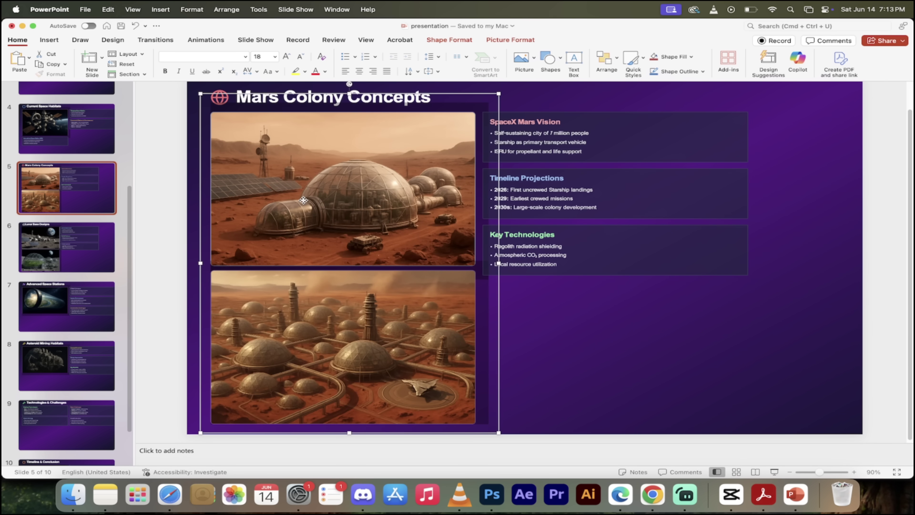
pyautogui.press('BackSpace')
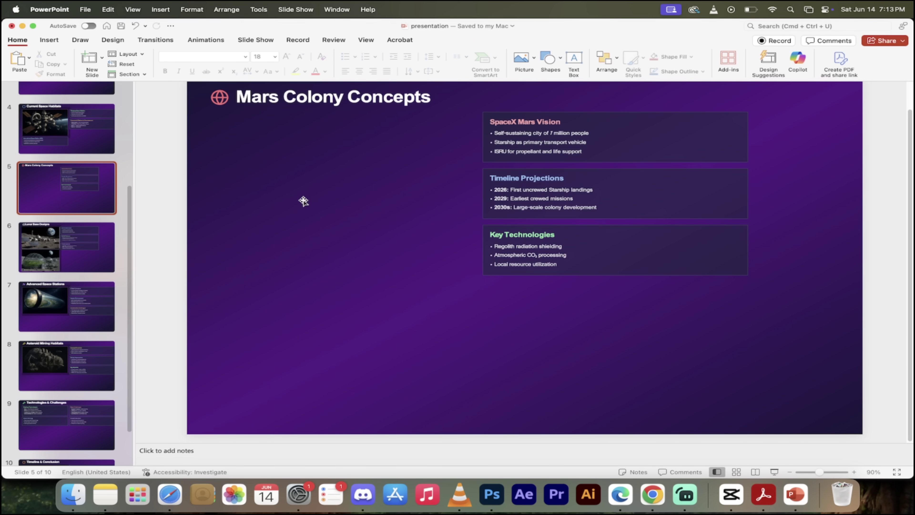